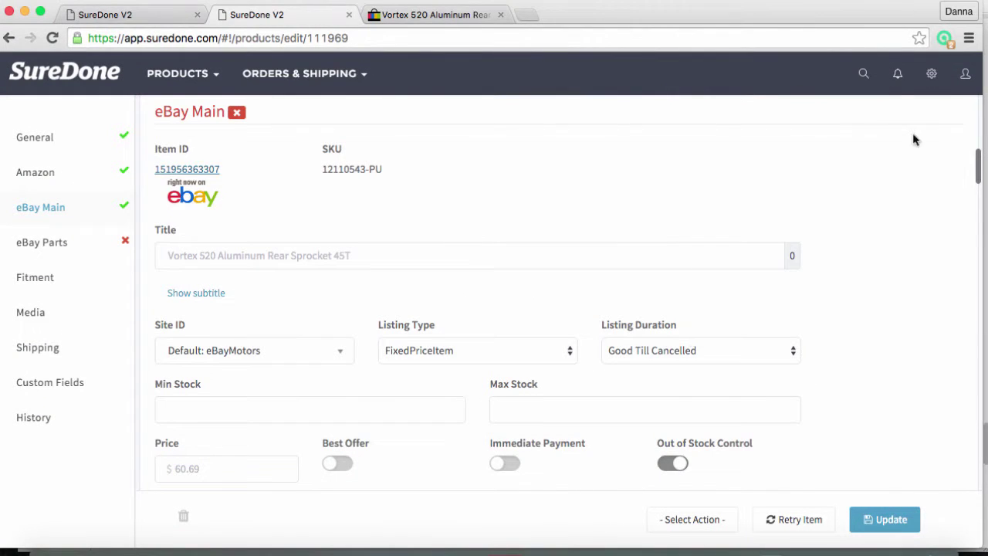
# Open the account options menu from the Vortex 520 sprocket product page's top bar
pyautogui.click(968, 74)
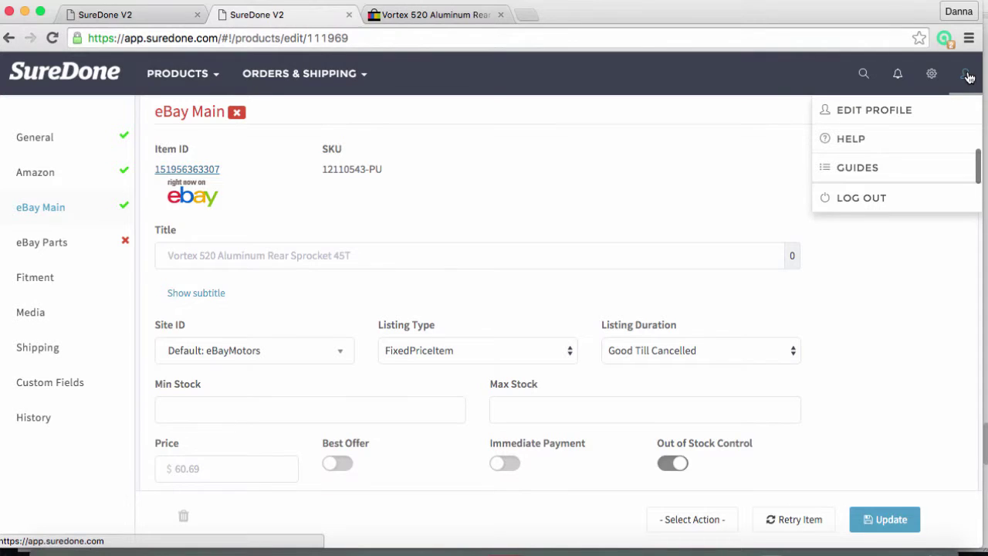
# Open the support site and log in with the saved e-mail and the account password
pyautogui.click(852, 141)
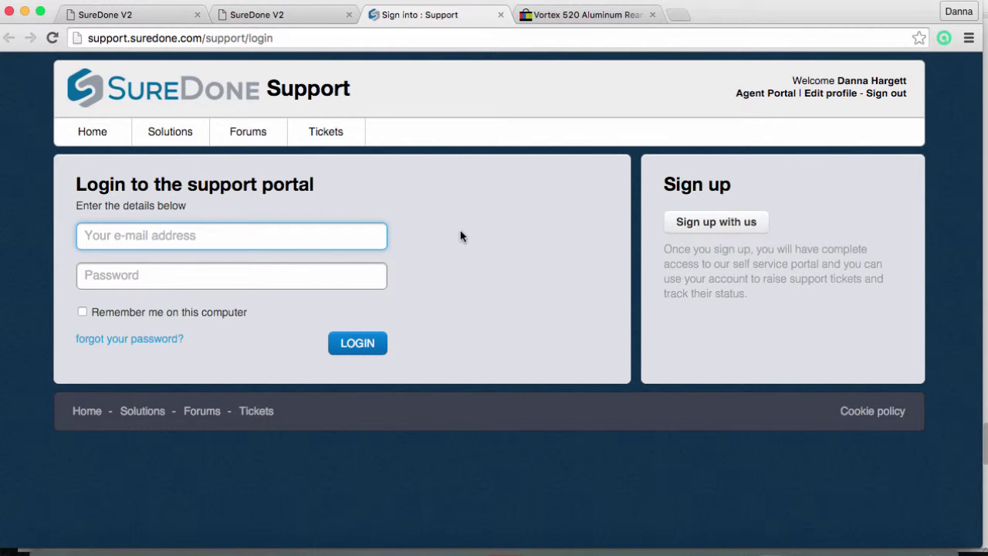
pyautogui.write('d')
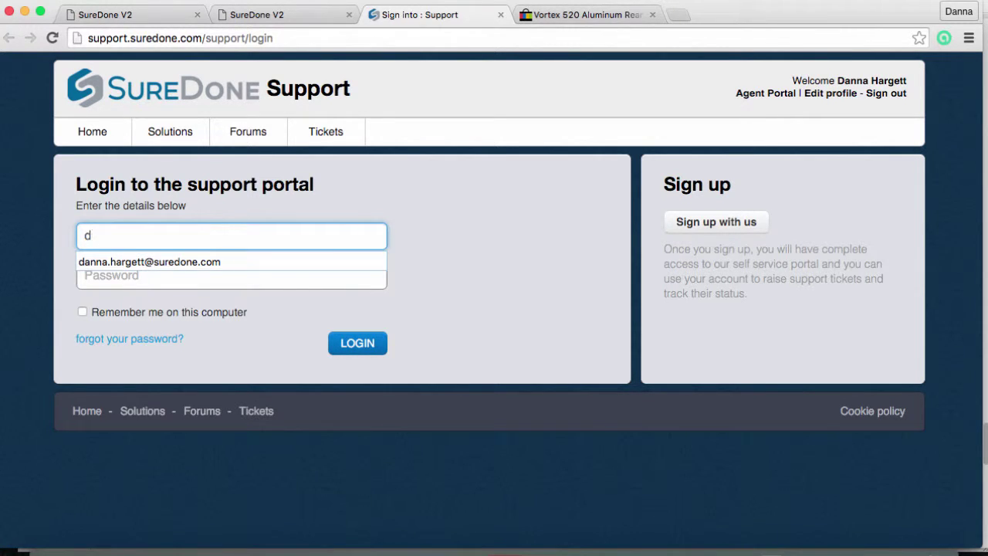
pyautogui.click(329, 258)
pyautogui.click(309, 278)
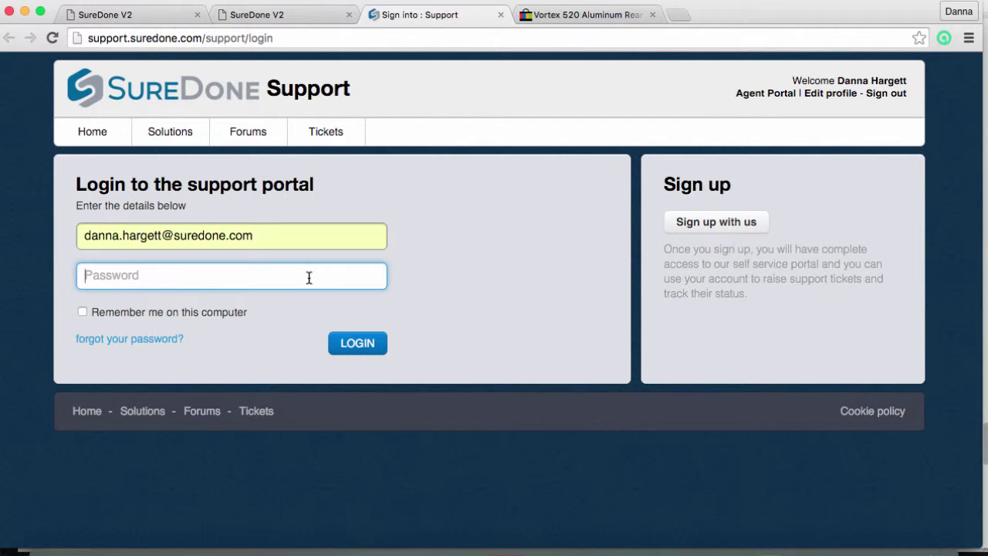
pyautogui.write('•••••••')
pyautogui.click(361, 343)
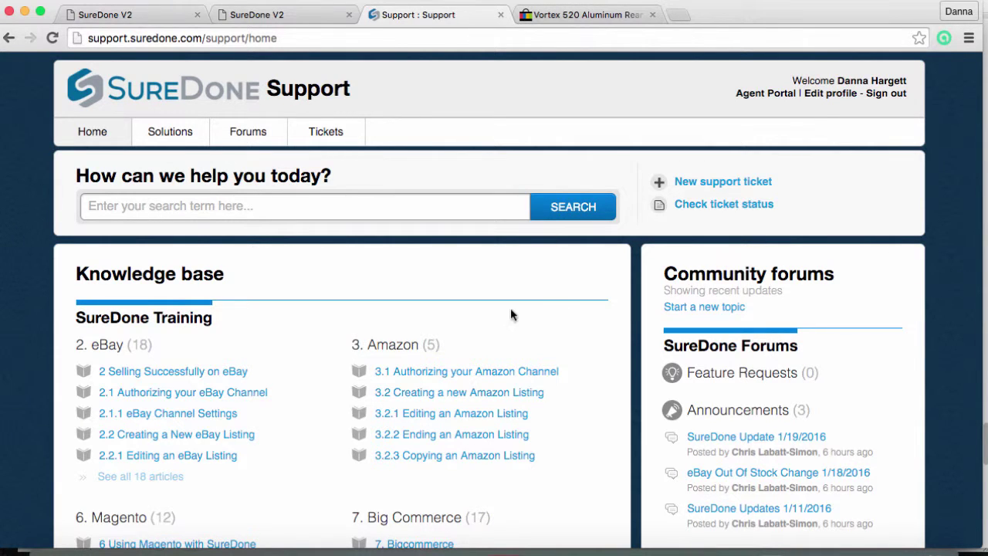
pyautogui.scroll(-3, 514, 465)
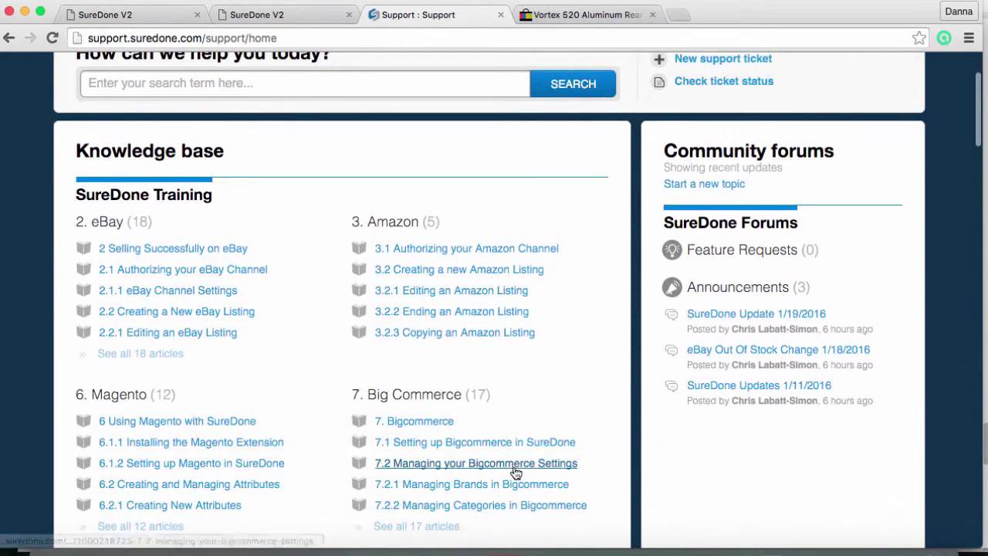
pyautogui.scroll(3, 401, 494)
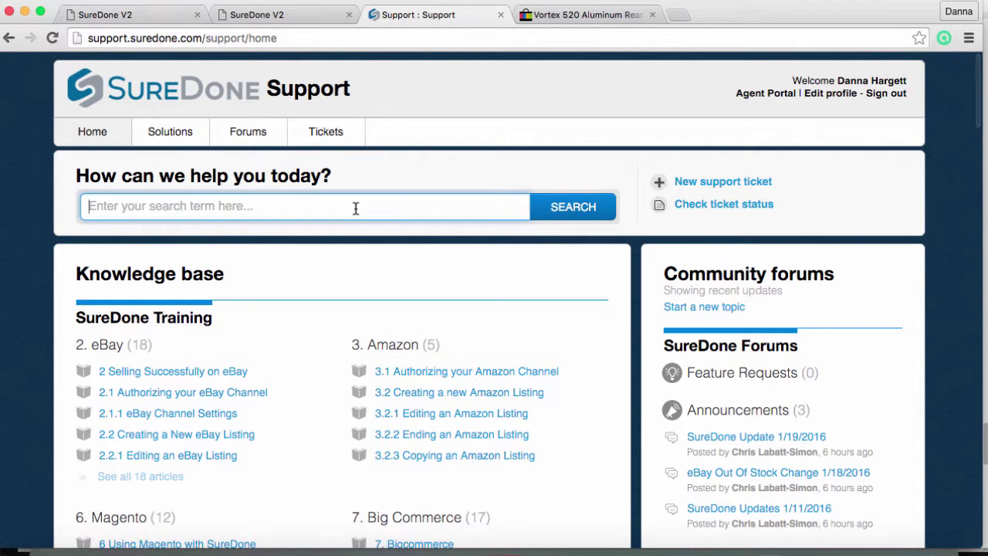
# Search the support help articles for 'ebay seller limits'
pyautogui.write('eba')
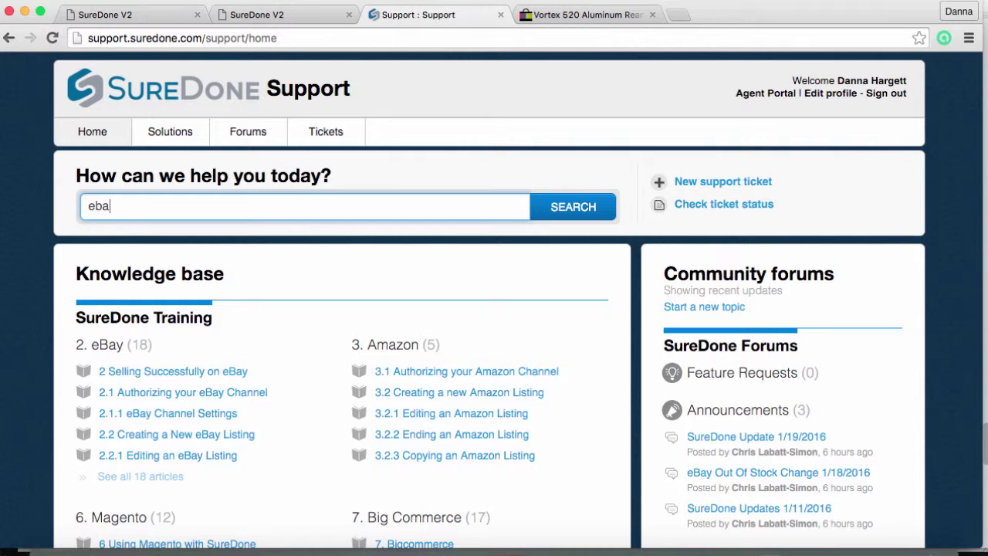
pyautogui.write('y ')
pyautogui.write('selle')
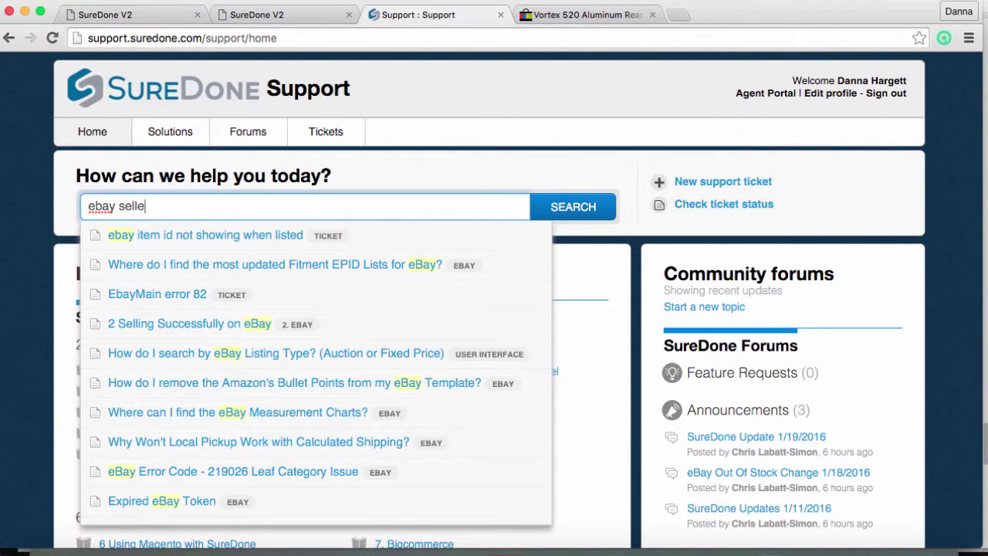
pyautogui.write('r limits')
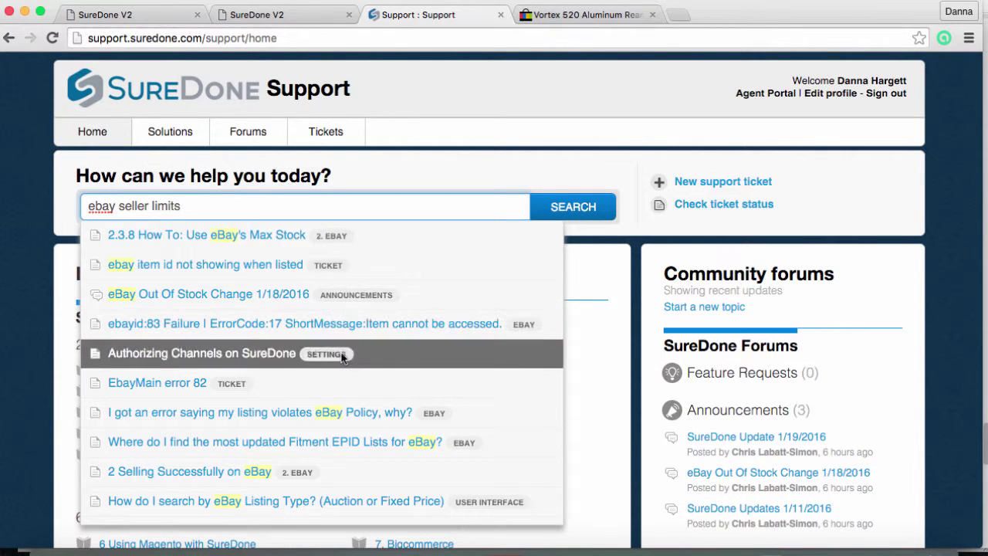
# Read the 'I got an error saying my listing violates eBay Policy, why?' article's prohibited-items list
pyautogui.click(340, 427)
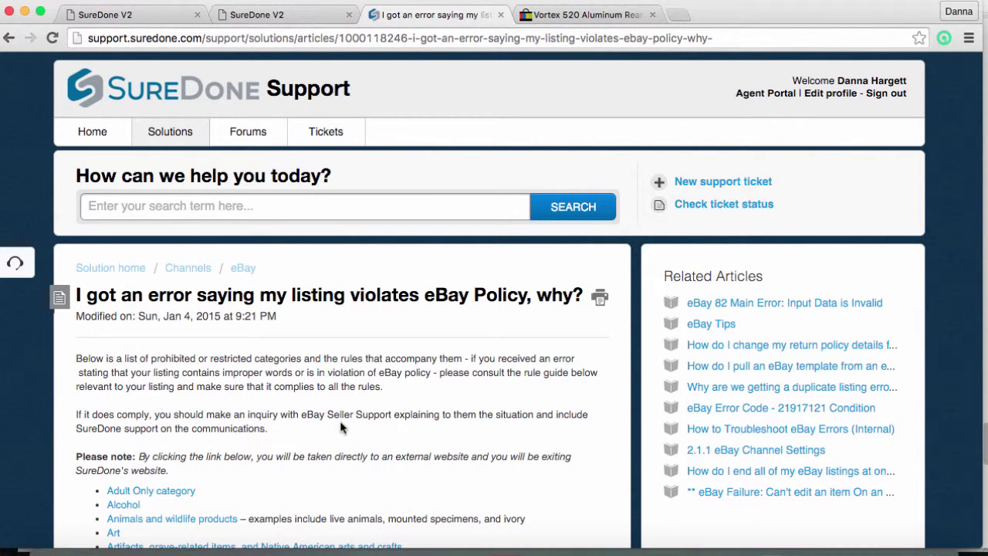
pyautogui.scroll(-3, 340, 427)
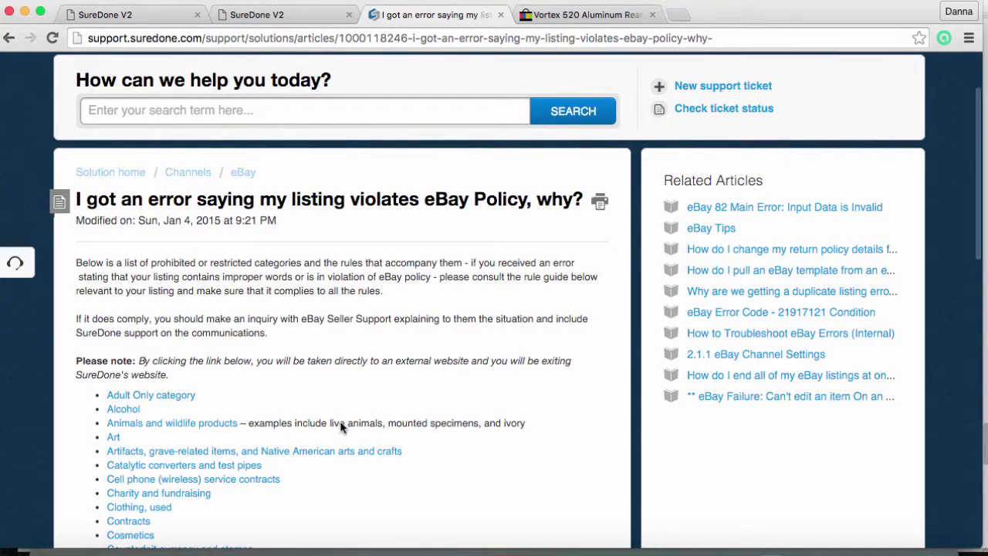
pyautogui.scroll(-4, 340, 427)
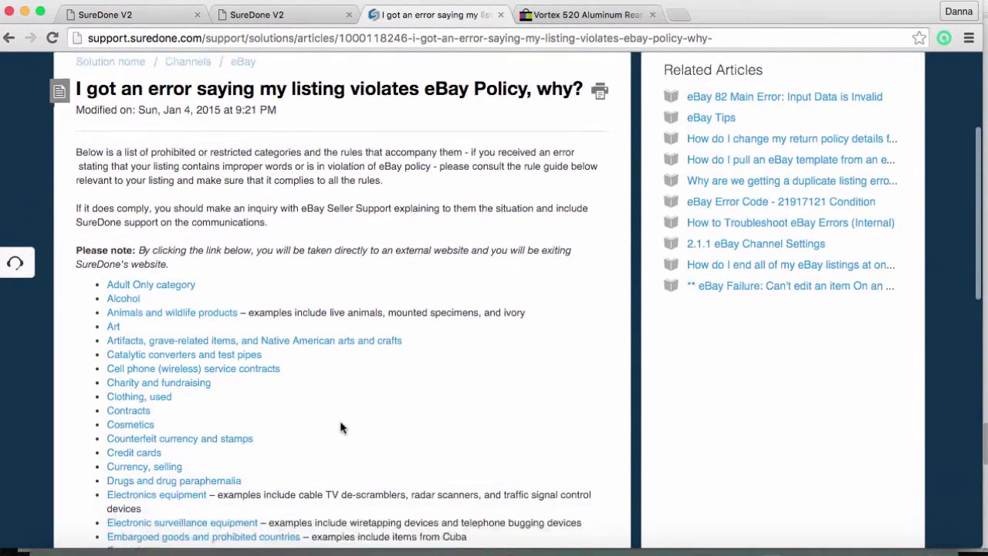
pyautogui.scroll(-4, 340, 427)
pyautogui.scroll(-3, 341, 427)
pyautogui.scroll(-2, 340, 427)
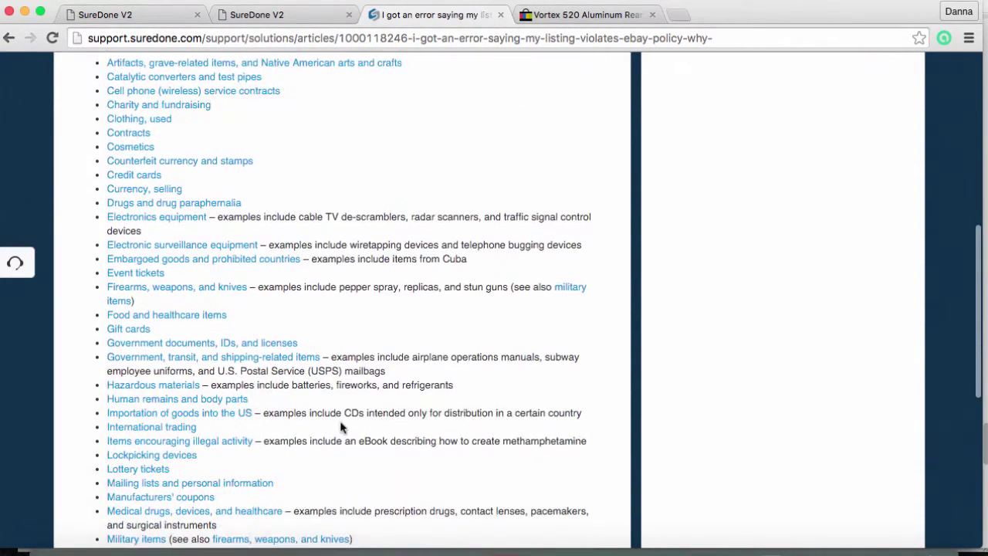
pyautogui.scroll(-3, 340, 427)
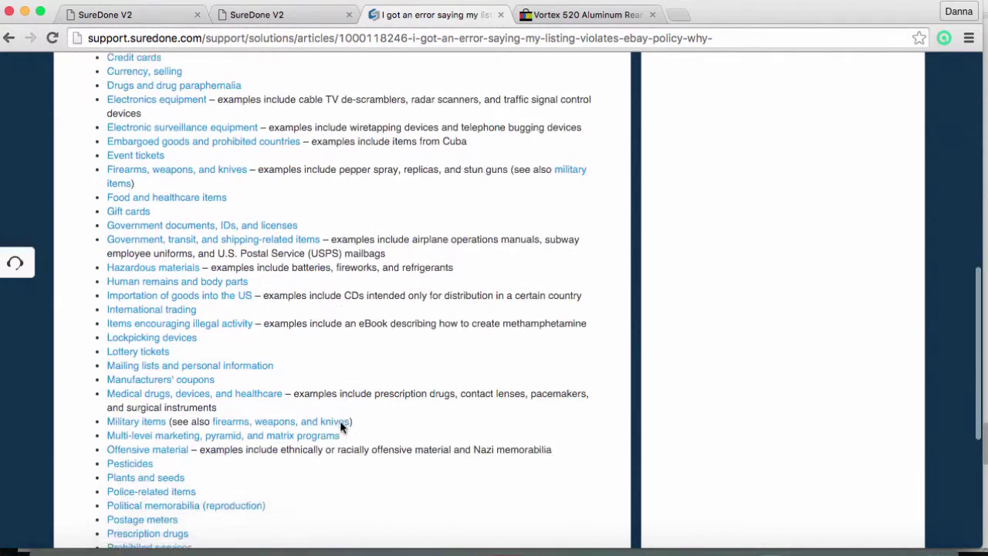
pyautogui.scroll(-2, 341, 427)
pyautogui.scroll(1, 340, 427)
pyautogui.scroll(10, 340, 427)
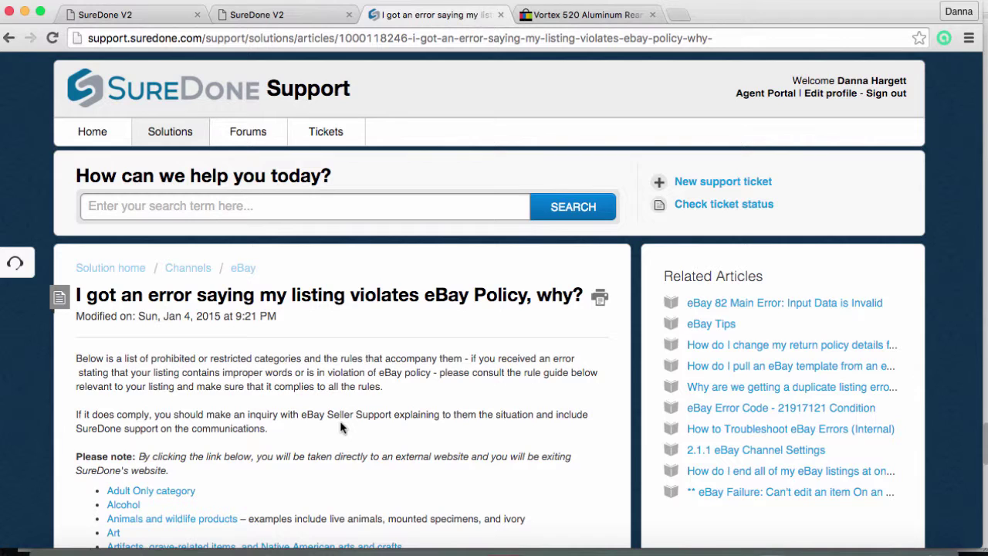
# Start a new ticket and set Account Username to the suggested webinar account from 'webi'
pyautogui.click(711, 184)
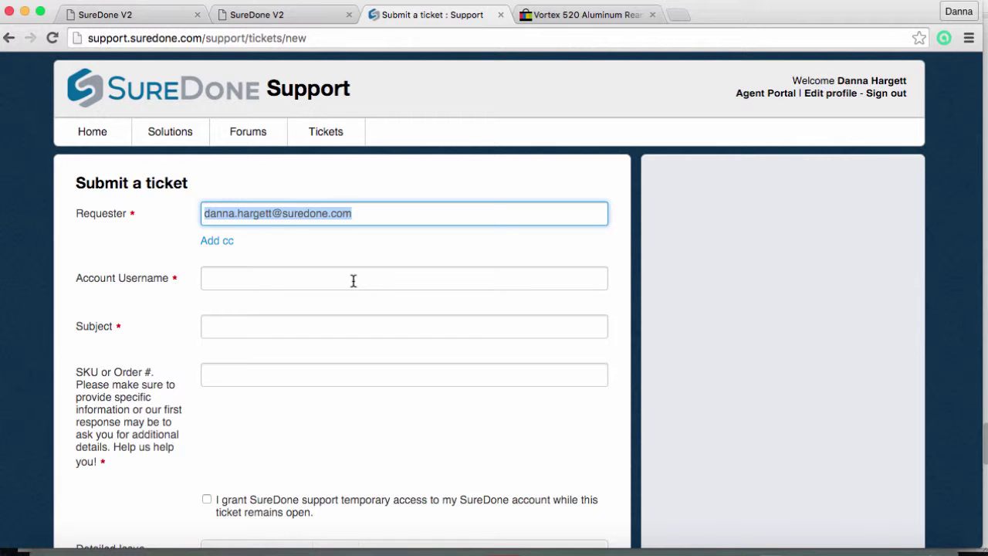
pyautogui.click(353, 282)
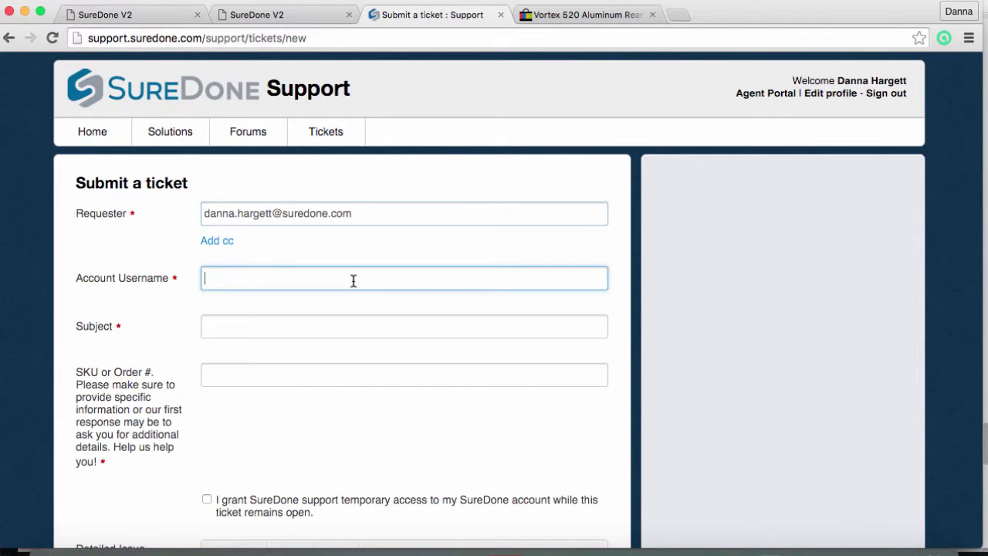
pyautogui.write('w')
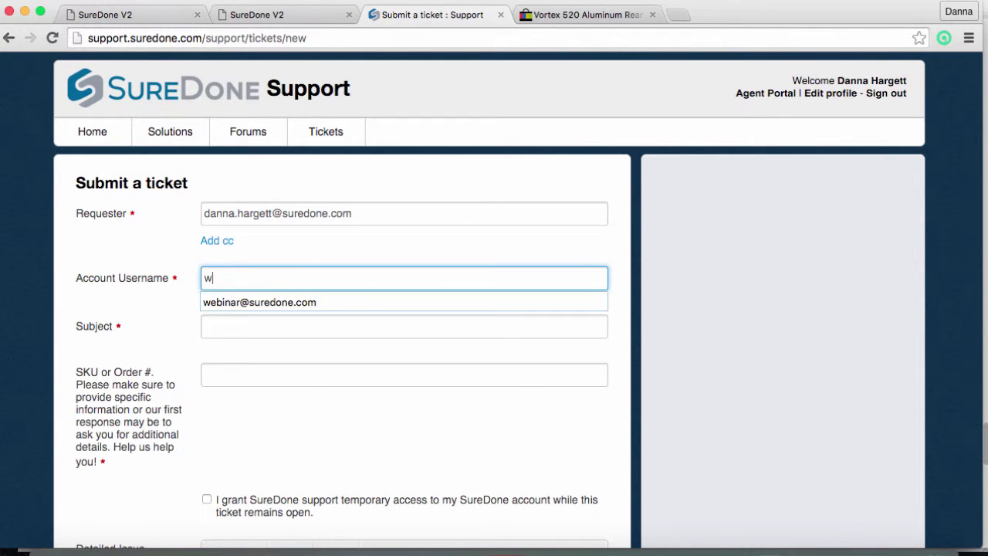
pyautogui.write('ebi')
pyautogui.click(363, 308)
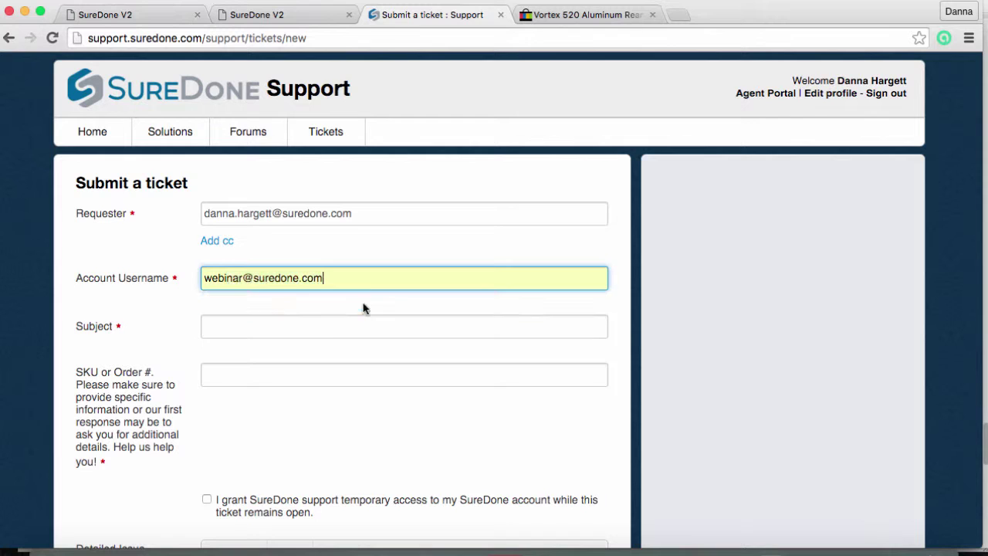
pyautogui.click(318, 336)
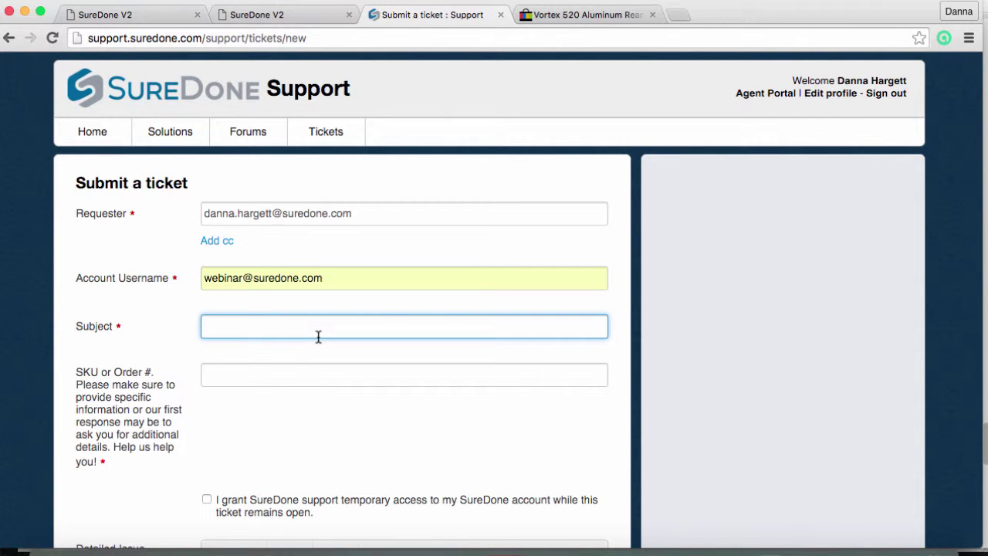
# Show the product's Error Logs and select the 'list 2 more items this month' eBay warning
pyautogui.click(279, 15)
pyautogui.click(898, 74)
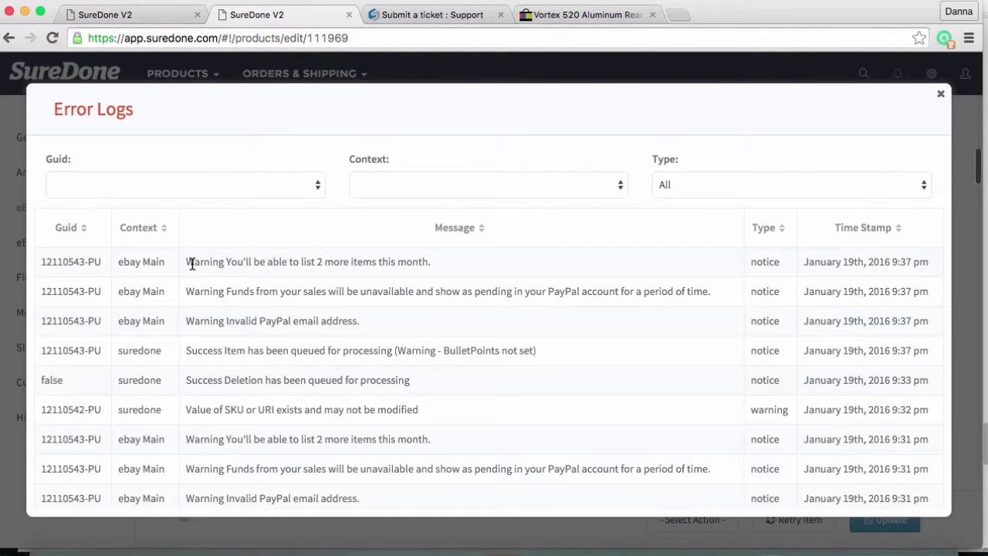
pyautogui.tripleClick(360, 250)
pyautogui.press('super+c')
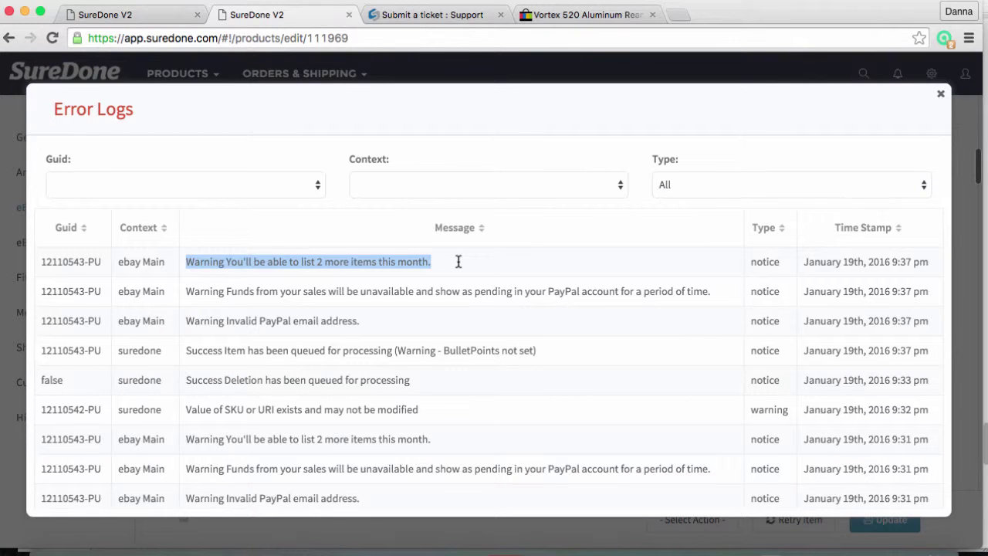
# Paste the eBay warning as the ticket subject and copy SKU 12110543-PU from the notes
pyautogui.click(455, 17)
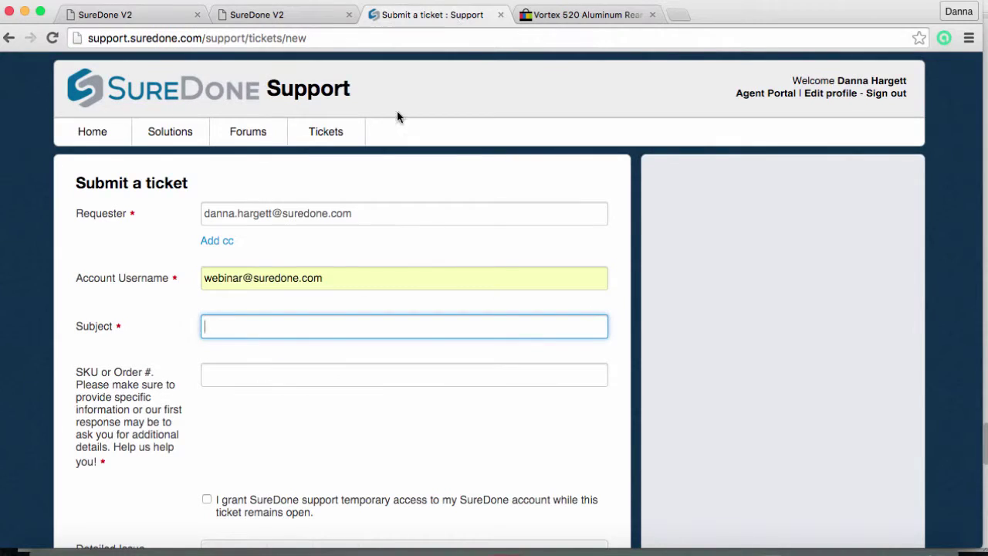
pyautogui.press('super+v')
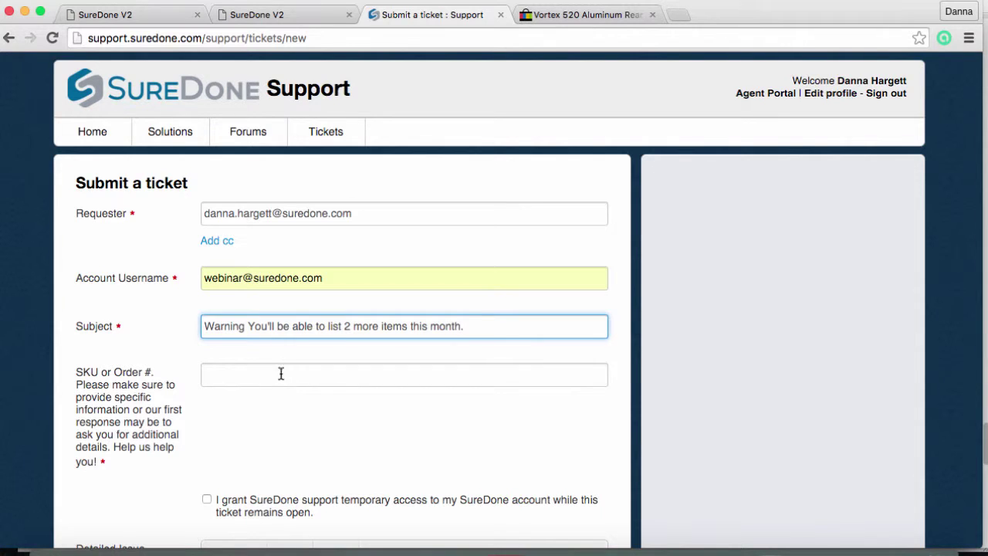
pyautogui.click(629, 547)
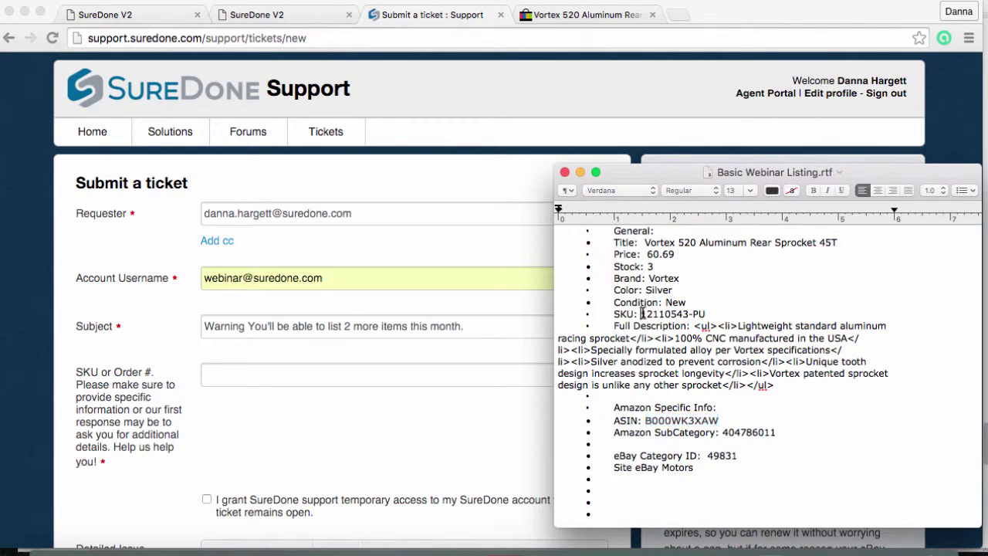
pyautogui.moveTo(641, 313); pyautogui.dragTo(720, 310)
pyautogui.press('super+c')
# Enter SKU 12110543-PU in SKU or Order # and grant support temporary account access
pyautogui.click(346, 379)
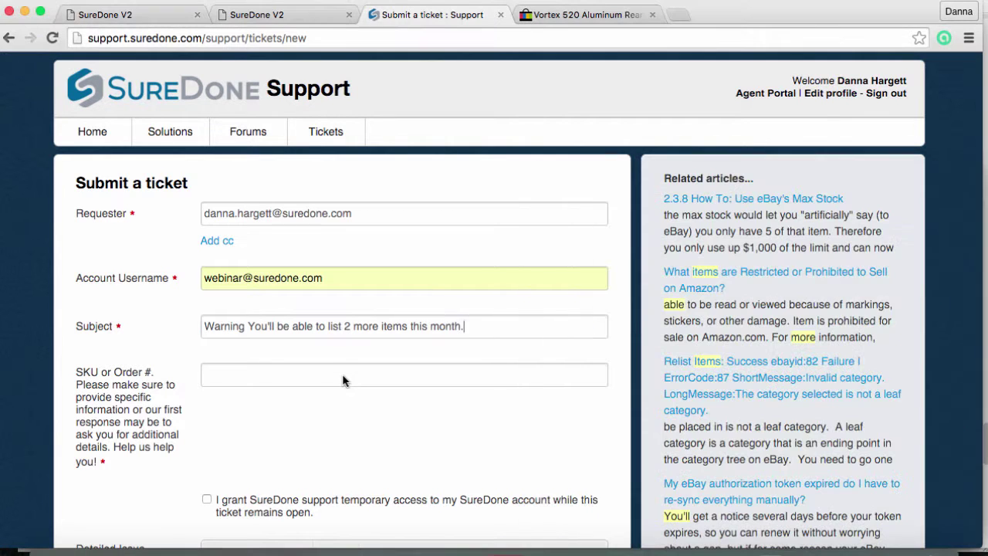
pyautogui.click(344, 376)
pyautogui.press('super+v')
pyautogui.scroll(-3, 343, 376)
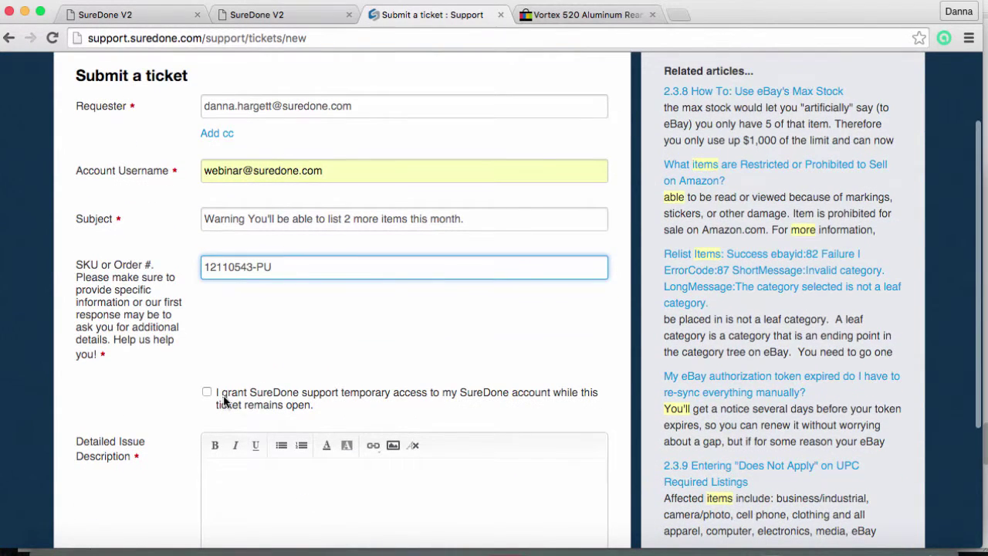
pyautogui.click(207, 392)
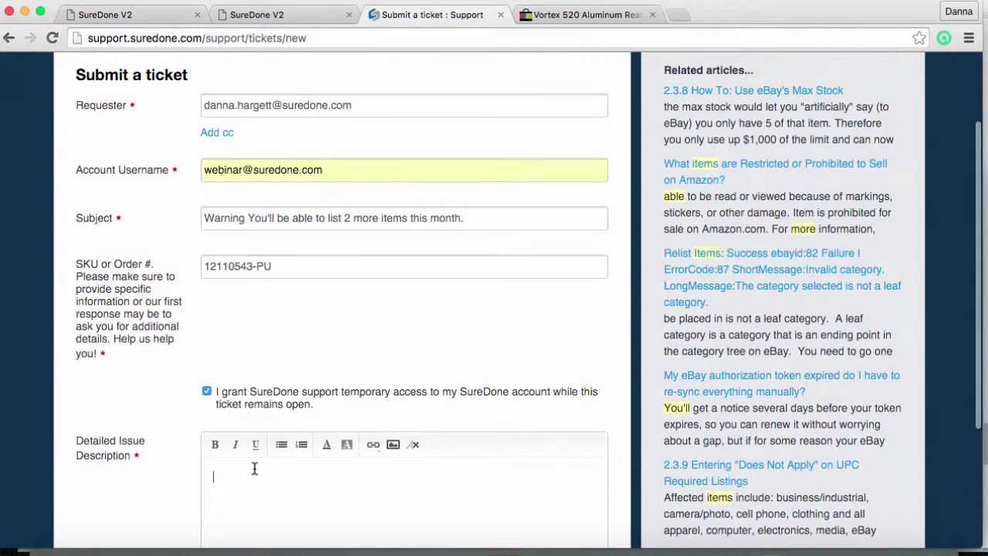
# Enter 'HI From the webinar!' as the detailed issue description and submit the ticket
pyautogui.scroll(-4, 254, 469)
pyautogui.scroll(-1, 254, 468)
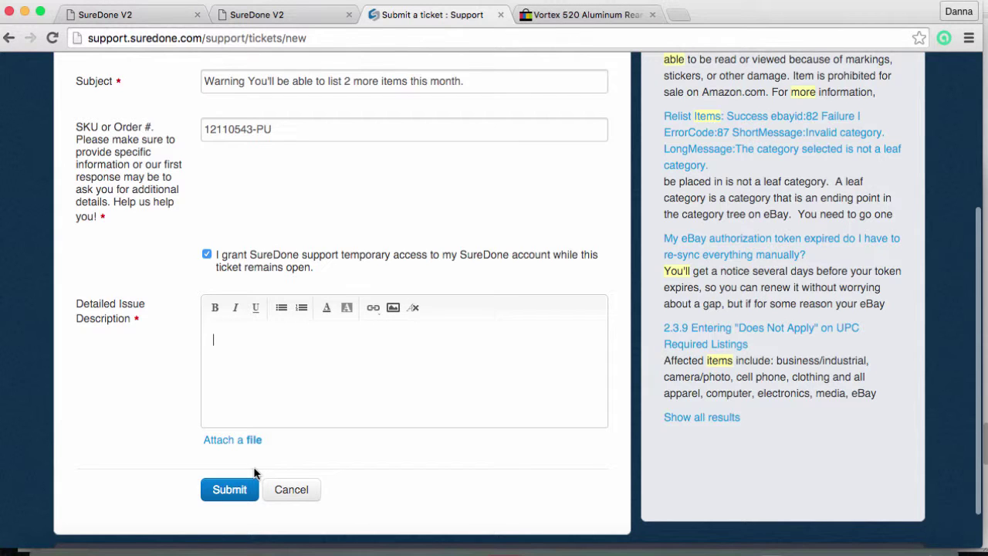
pyautogui.write('HI From the web')
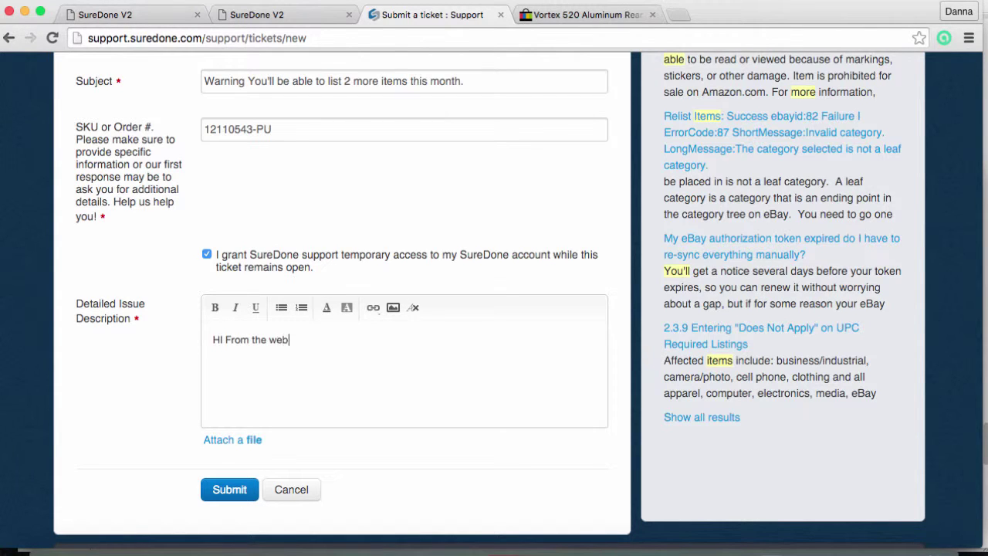
pyautogui.write('inar!')
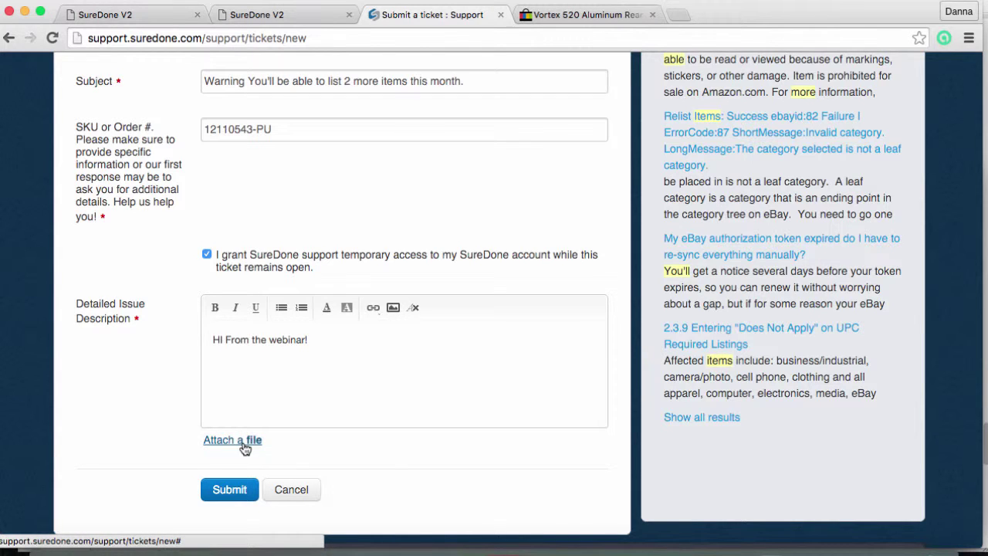
pyautogui.click(230, 499)
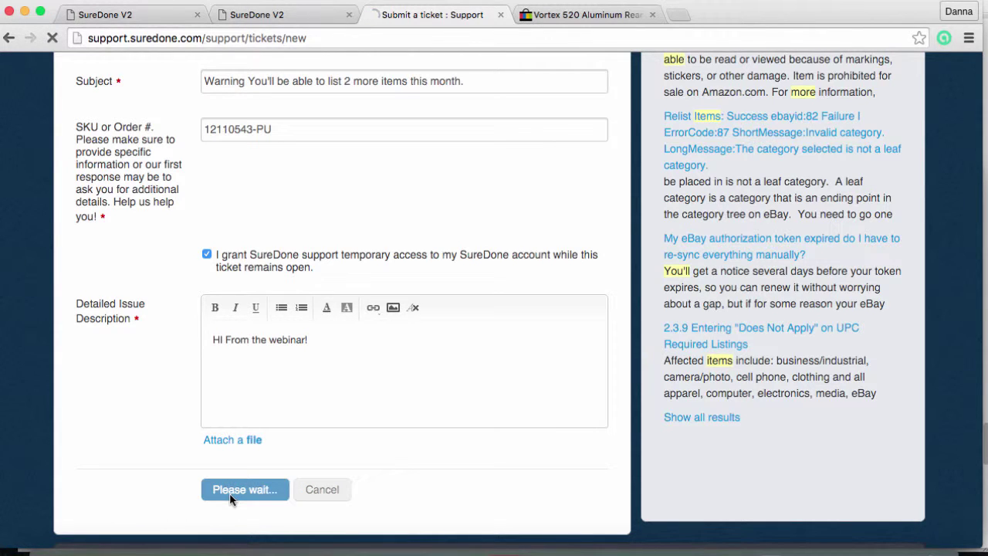